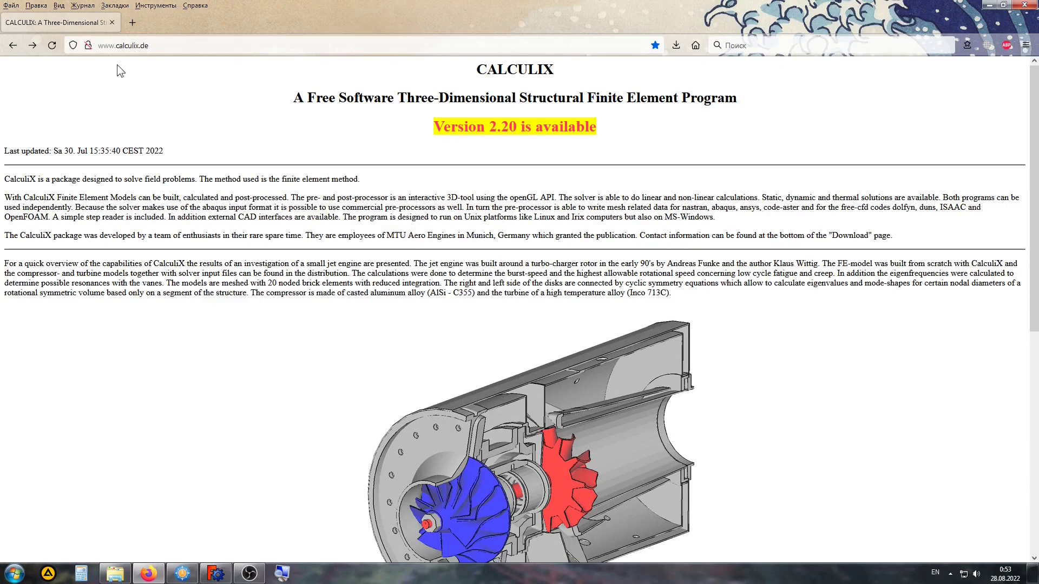
Step: Scroll to the bottom of calculix.de and follow the DOWNLOADS link to the version 2.20 download site
scroll(332, 319, down, 5)
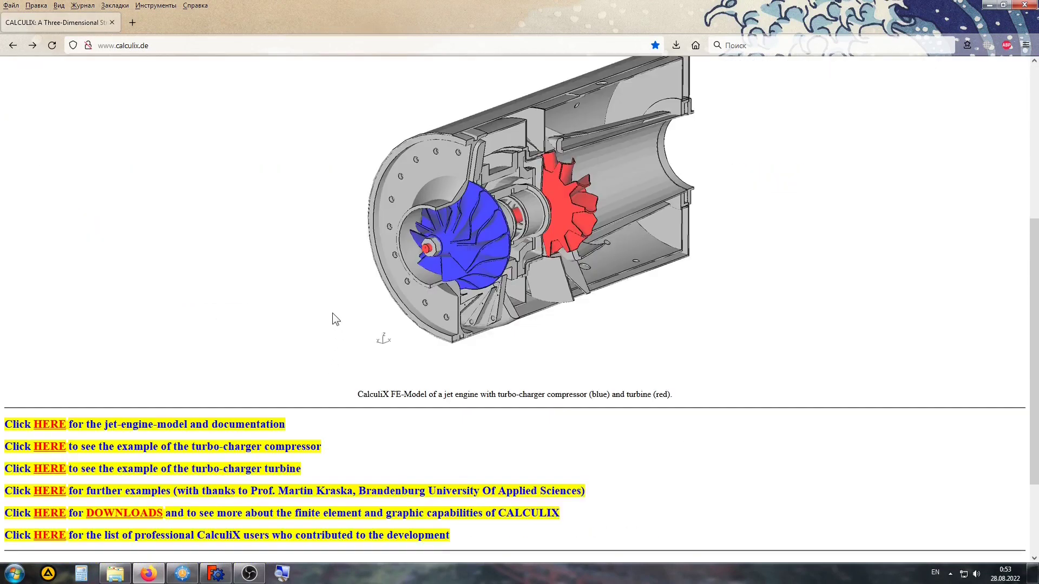
scroll(332, 319, down, 2)
click(112, 390)
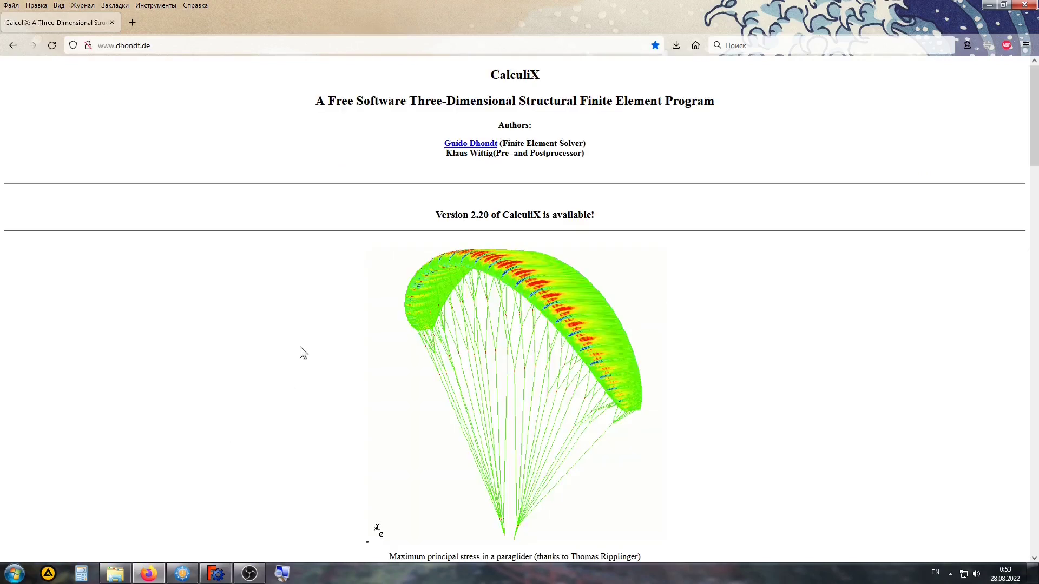
scroll(300, 346, down, 2)
scroll(300, 346, down, 3)
scroll(299, 346, down, 2)
scroll(300, 347, down, 2)
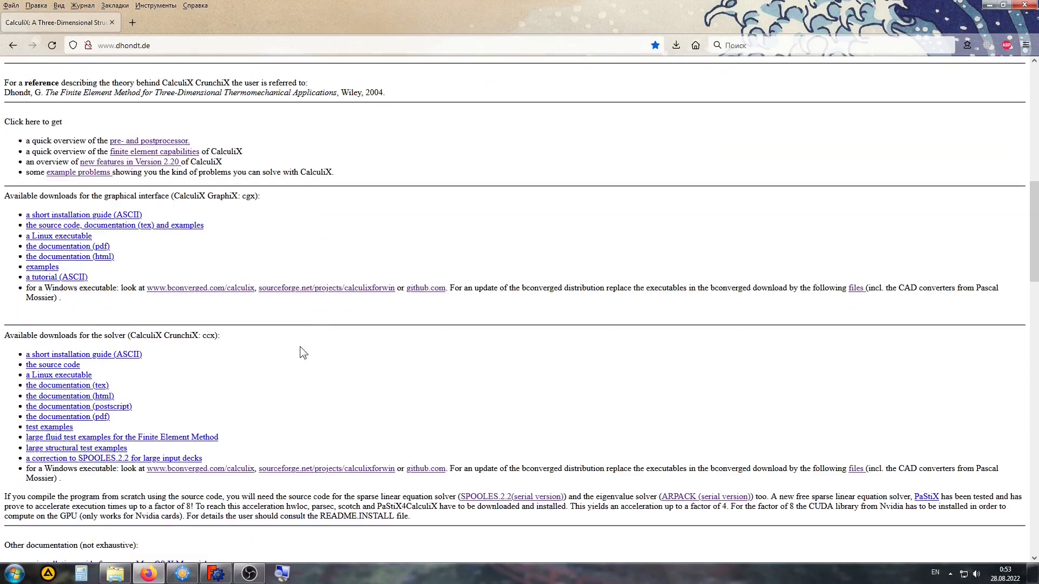
drag(27, 288, 116, 293)
click(171, 309)
drag(450, 288, 865, 292)
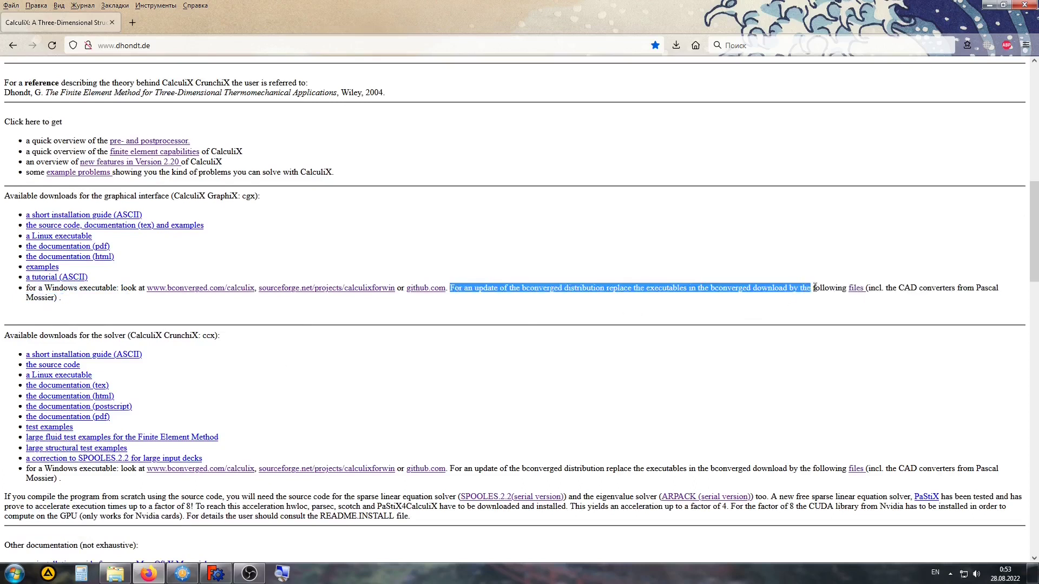
click(854, 311)
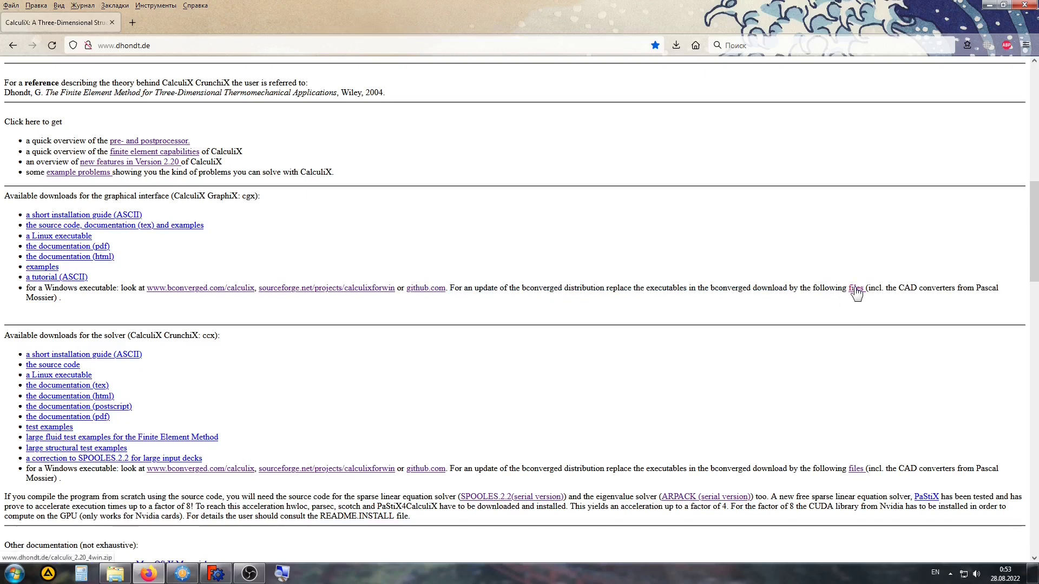
click(855, 290)
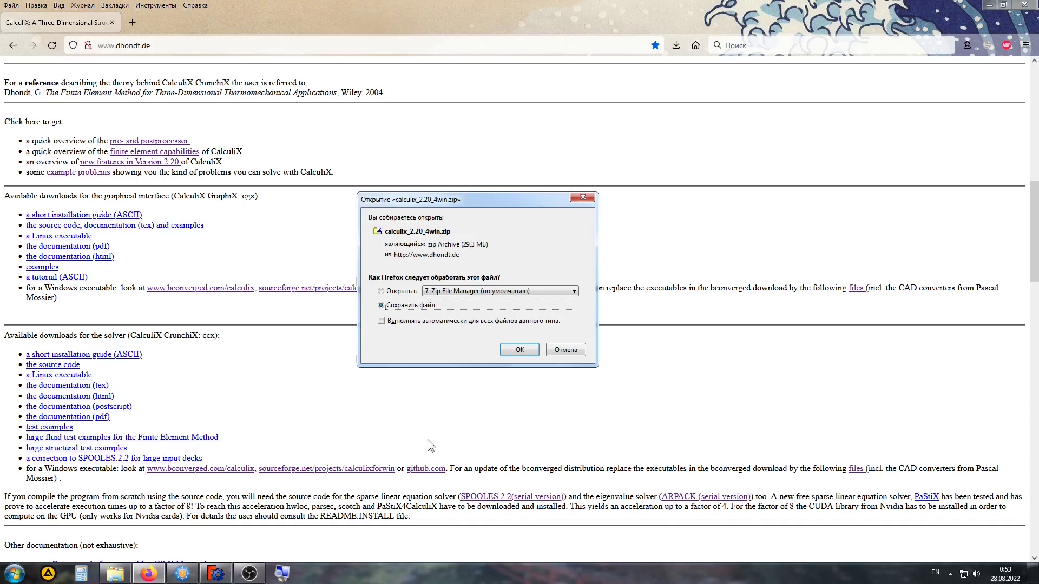
click(569, 350)
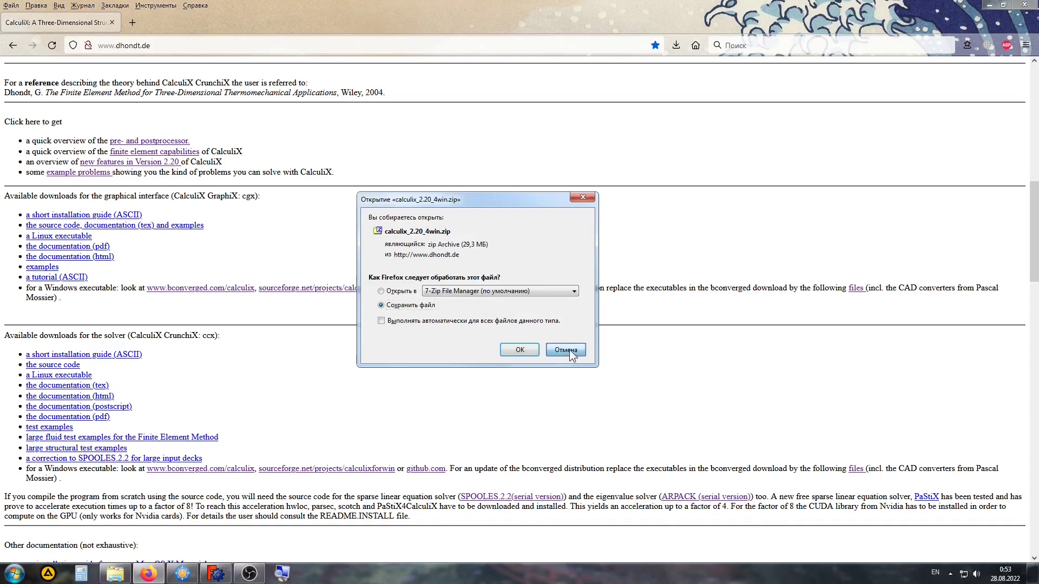
Step: In FreeCommander XE, open the calculix_2.20_4win folder and select ccx_static.exe
click(178, 579)
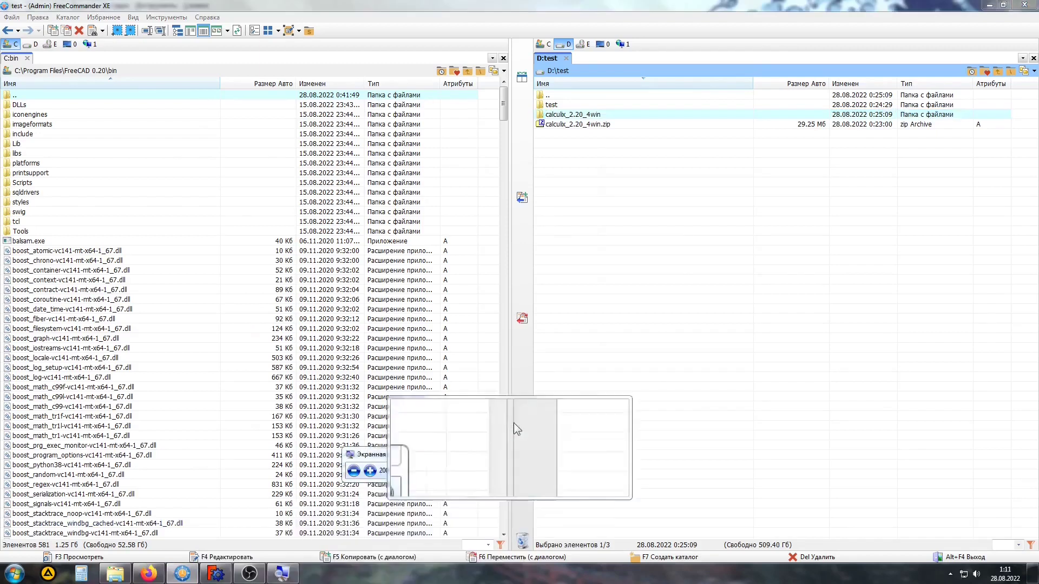
click(557, 113)
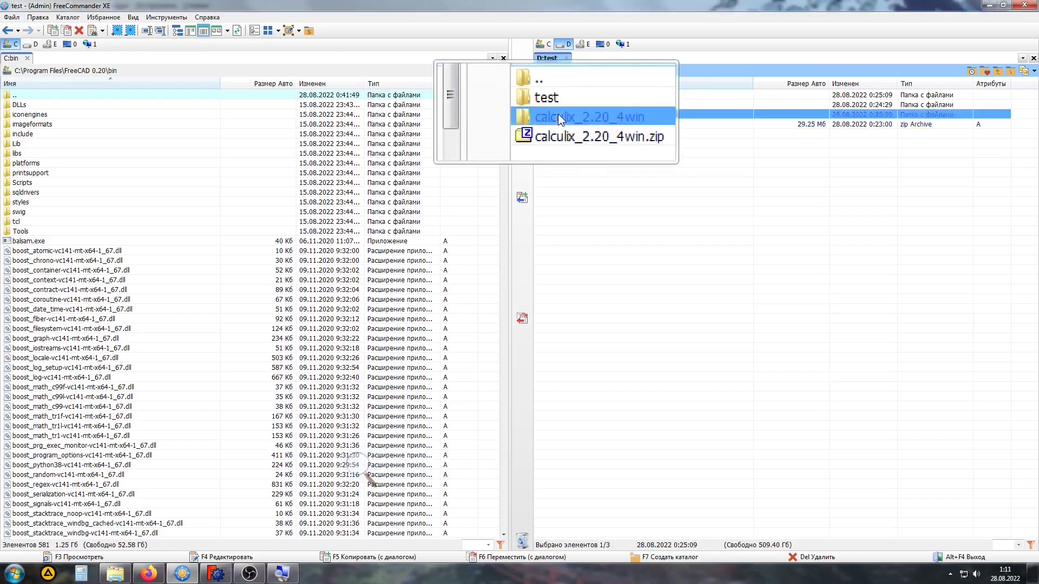
double_click(557, 113)
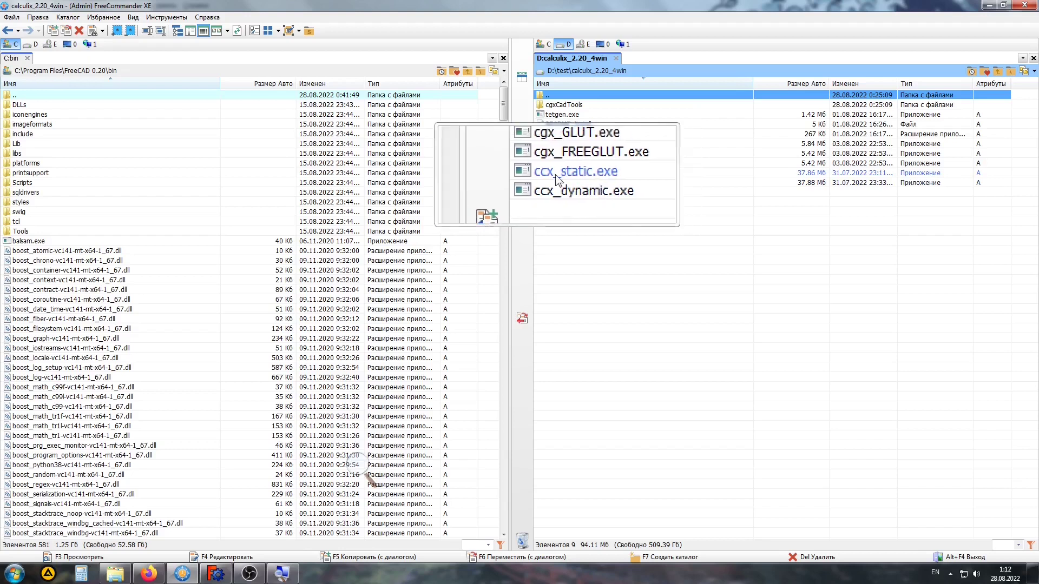
click(555, 174)
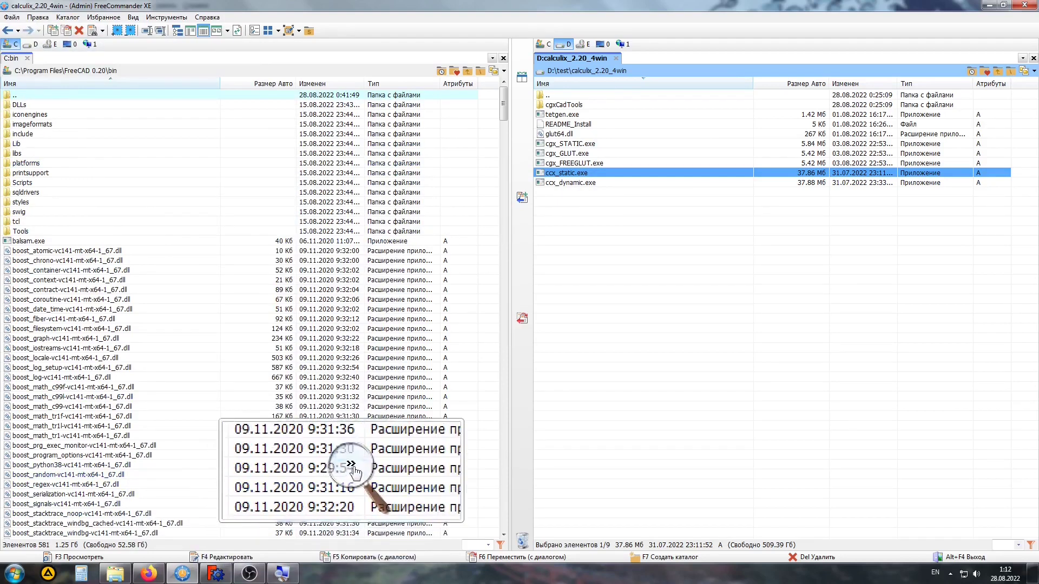
click(366, 466)
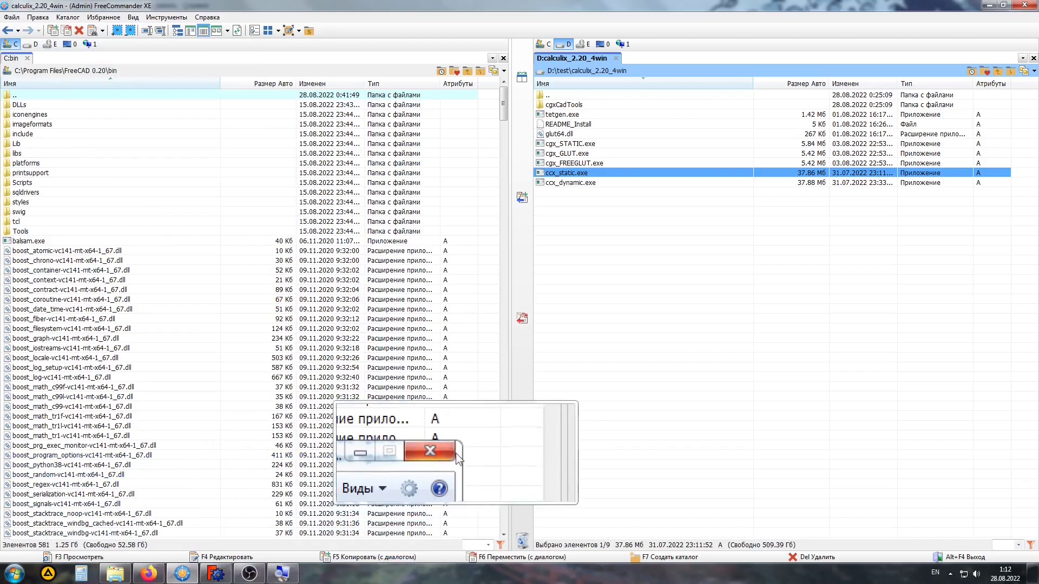
click(453, 453)
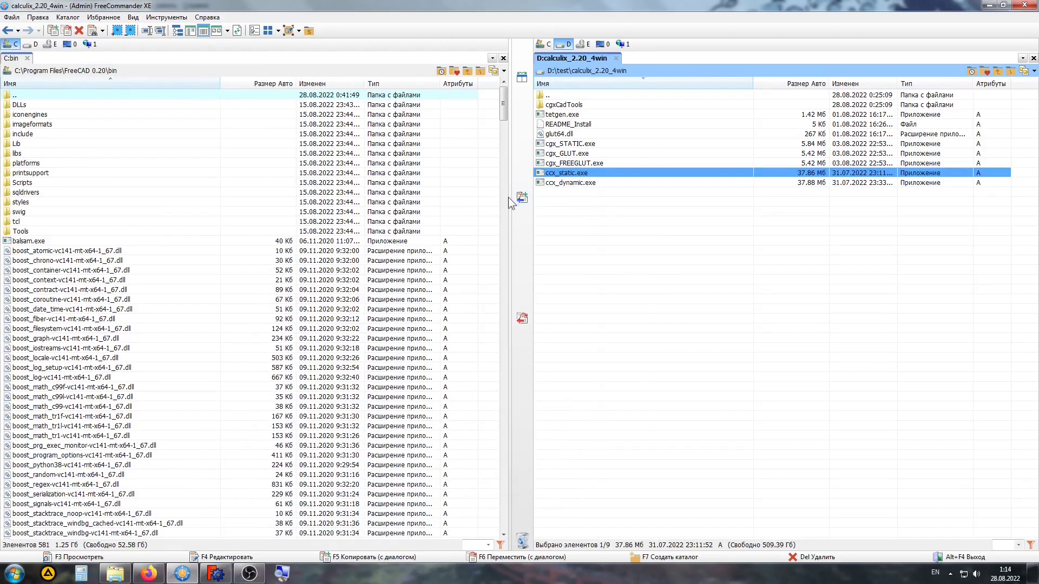
Step: Copy ccx_static.exe into FreeCAD 0.20's bin folder and filter the file list by 'ccx'
click(521, 198)
click(483, 373)
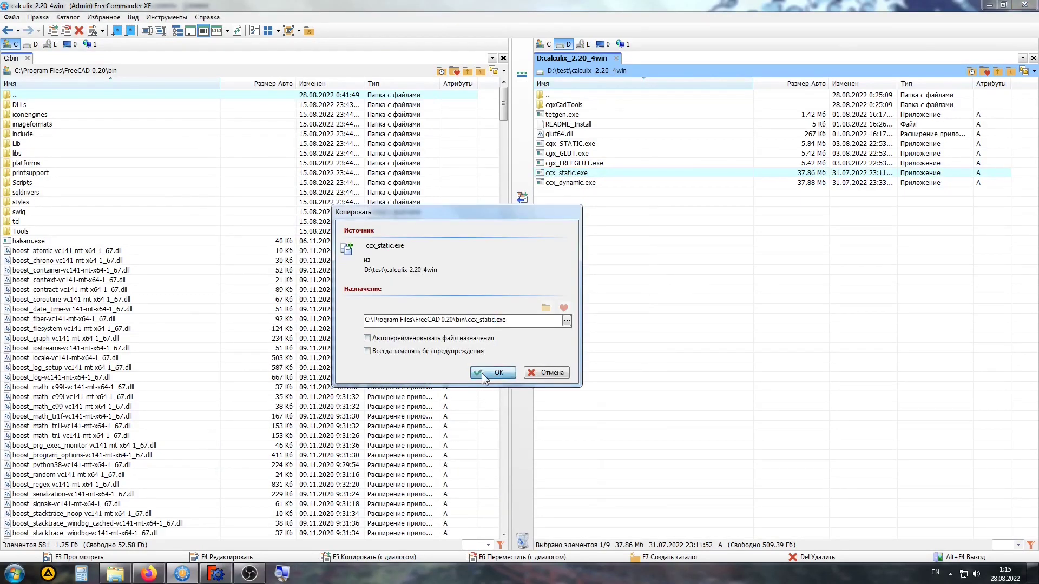
click(471, 545)
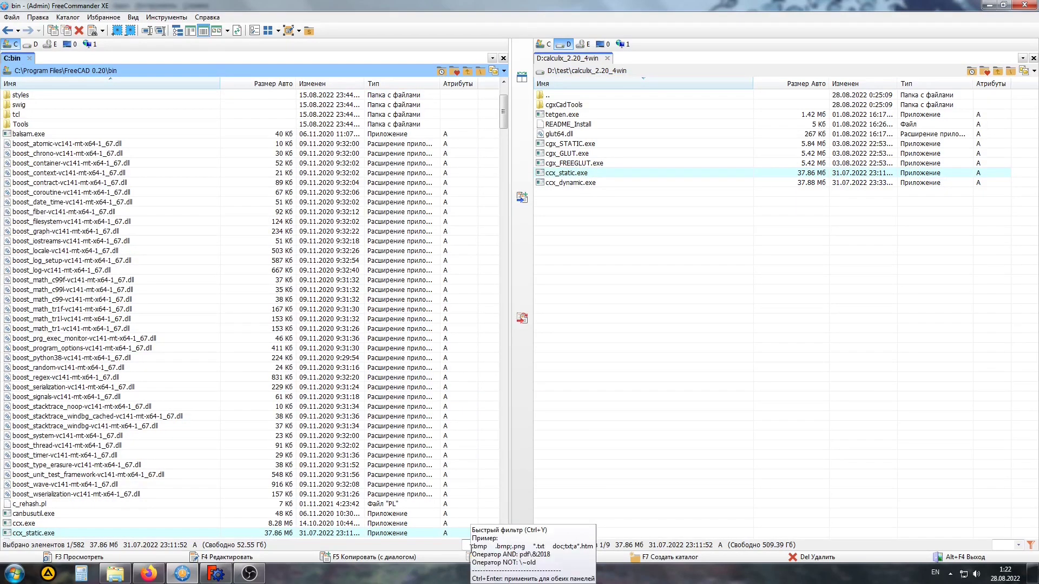
text(dccx)
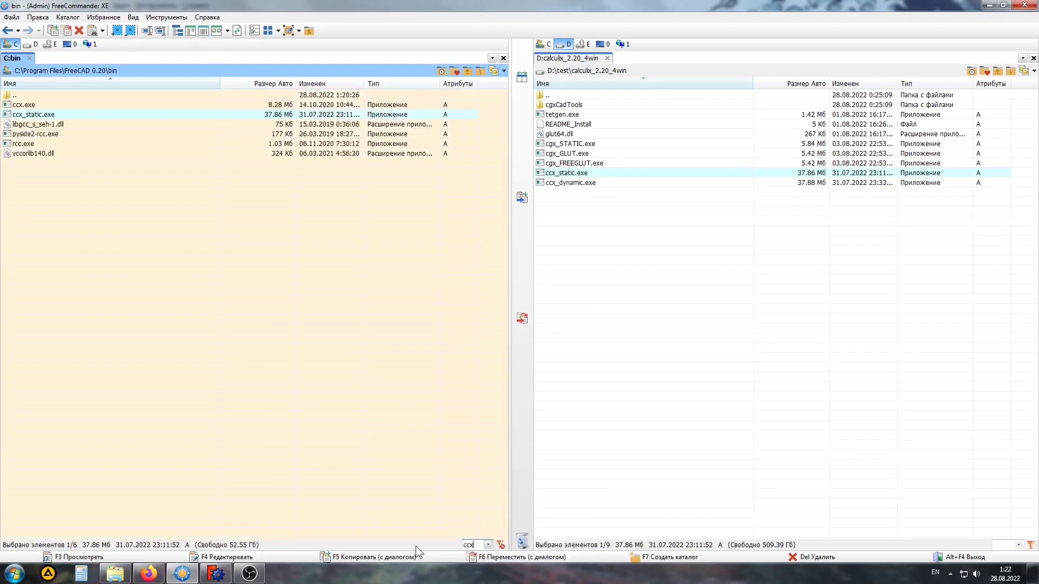
Step: Rename the copied ccx_static.exe to ccx_220st.exe beside the original ccx.exe
click(27, 105)
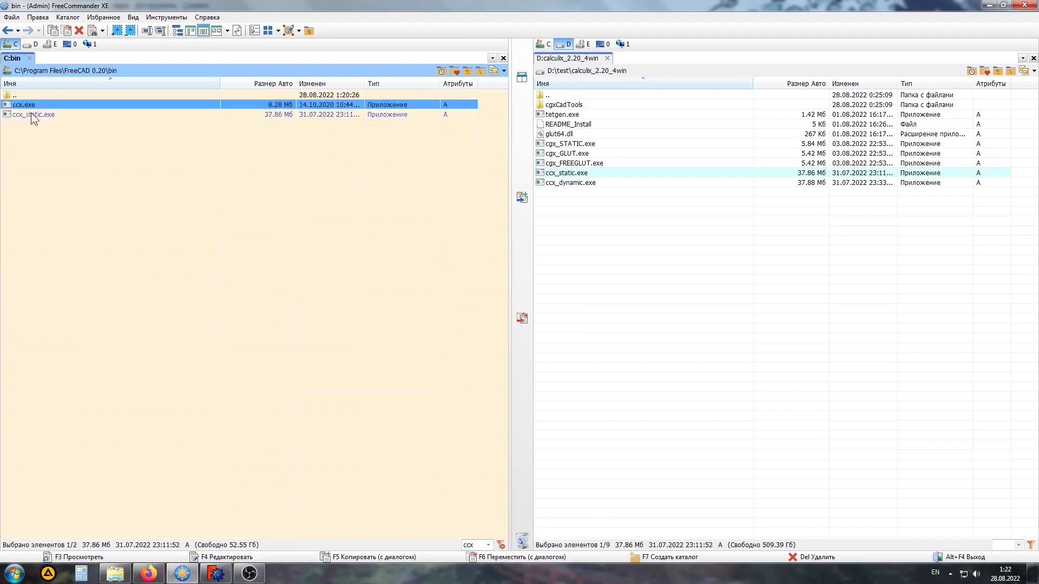
click(21, 116)
mouse_move(35, 115)
mouse_down()
mouse_move(34, 104)
mouse_move(45, 183)
mouse_up()
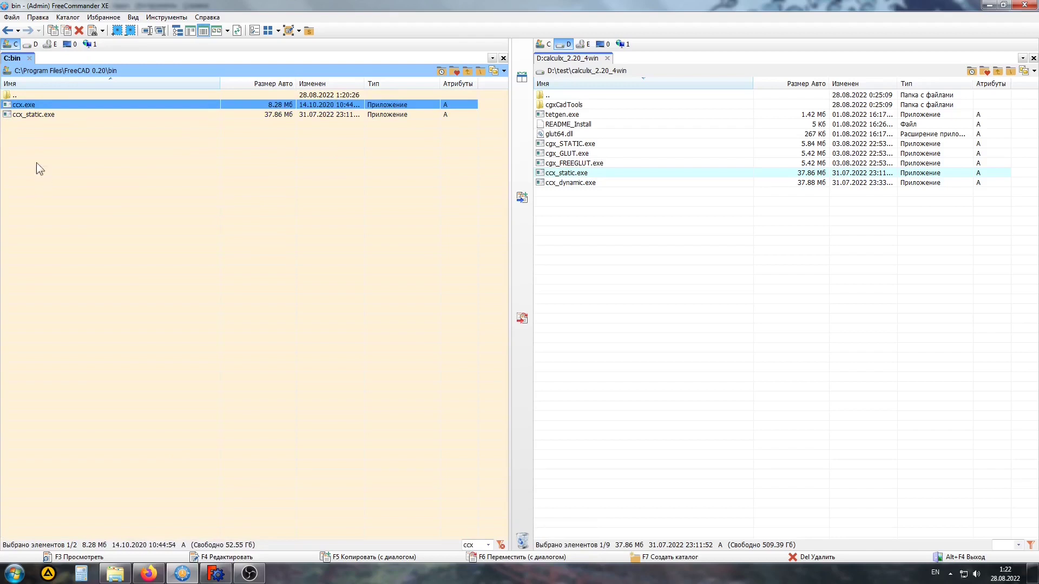
click(24, 114)
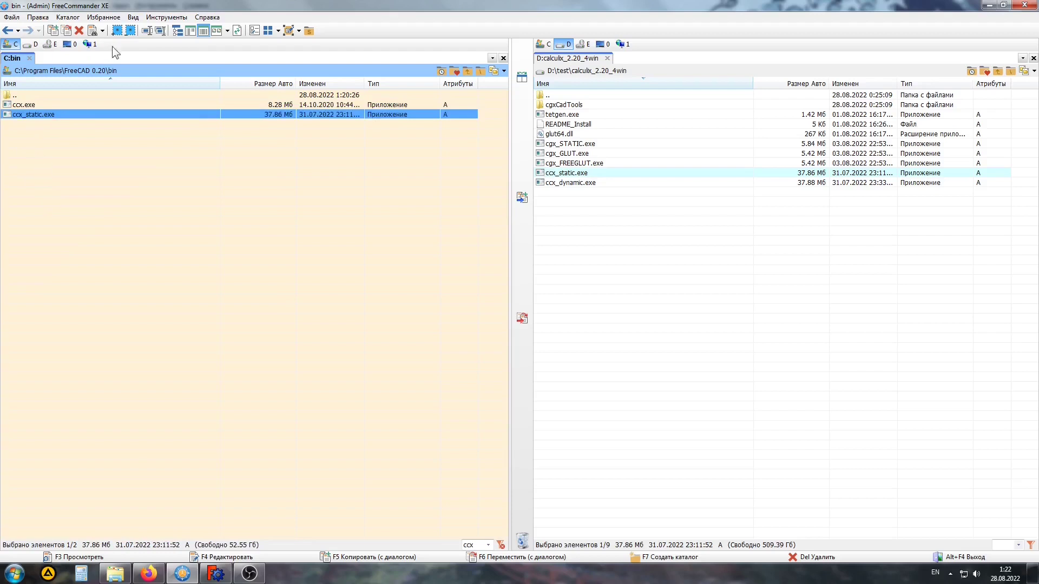
click(147, 31)
drag(202, 336, 252, 332)
text(220st)
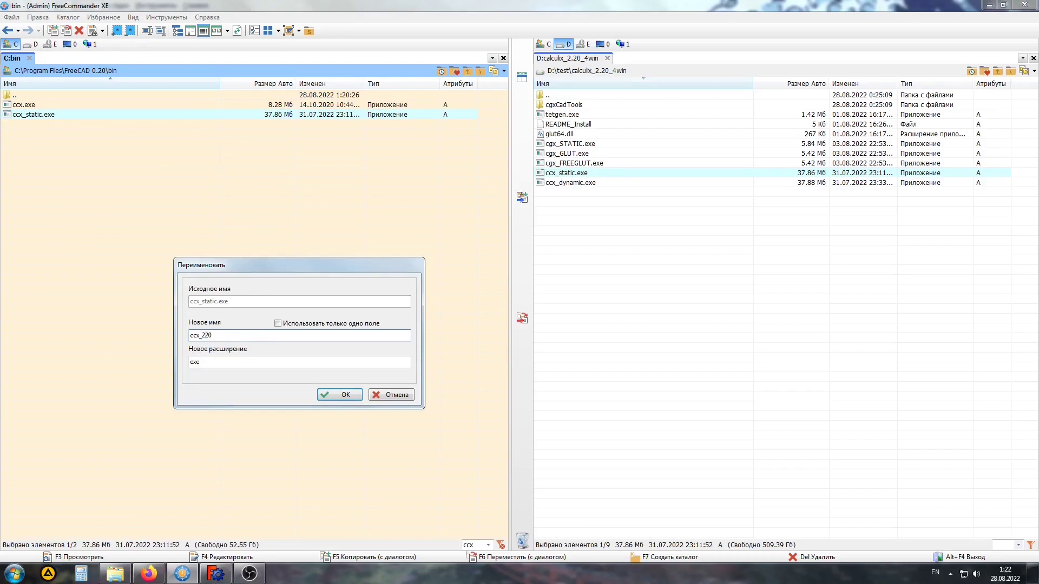
click(338, 400)
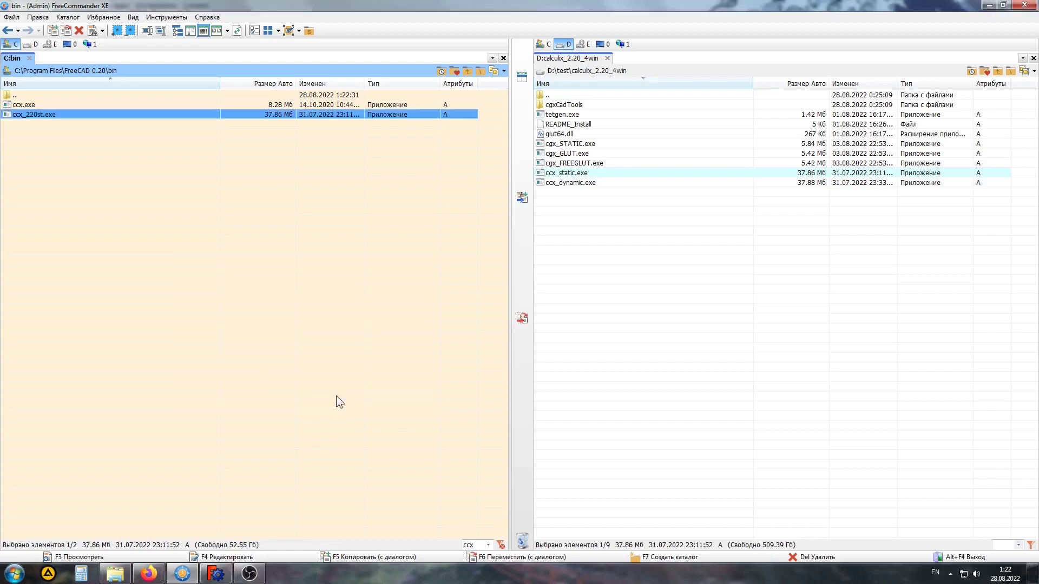
key(Tab)
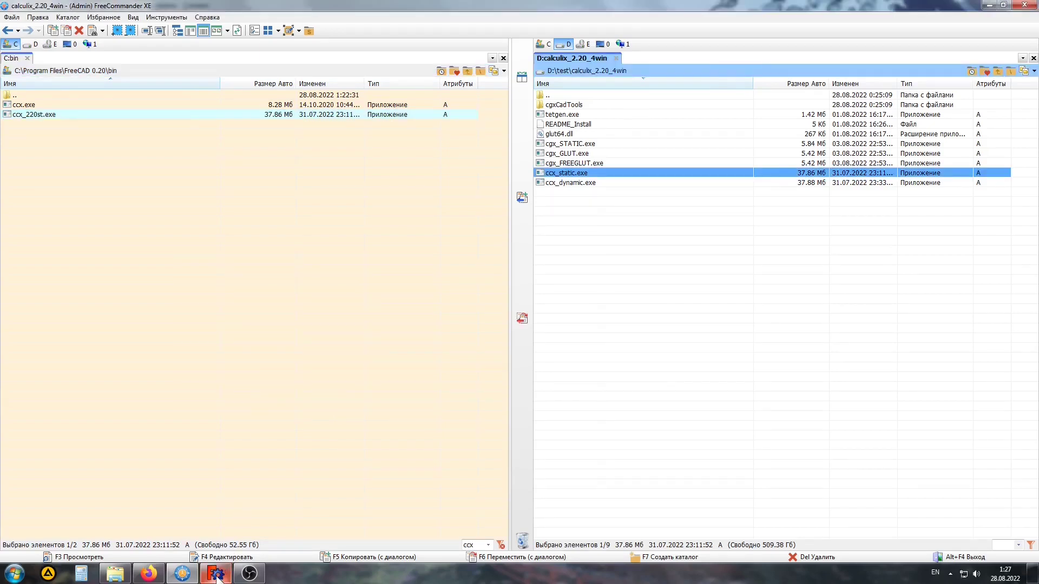
Step: In FreeCAD's FEM CalculiX preferences, turn off 'Search in known binary directories'
click(216, 574)
click(28, 17)
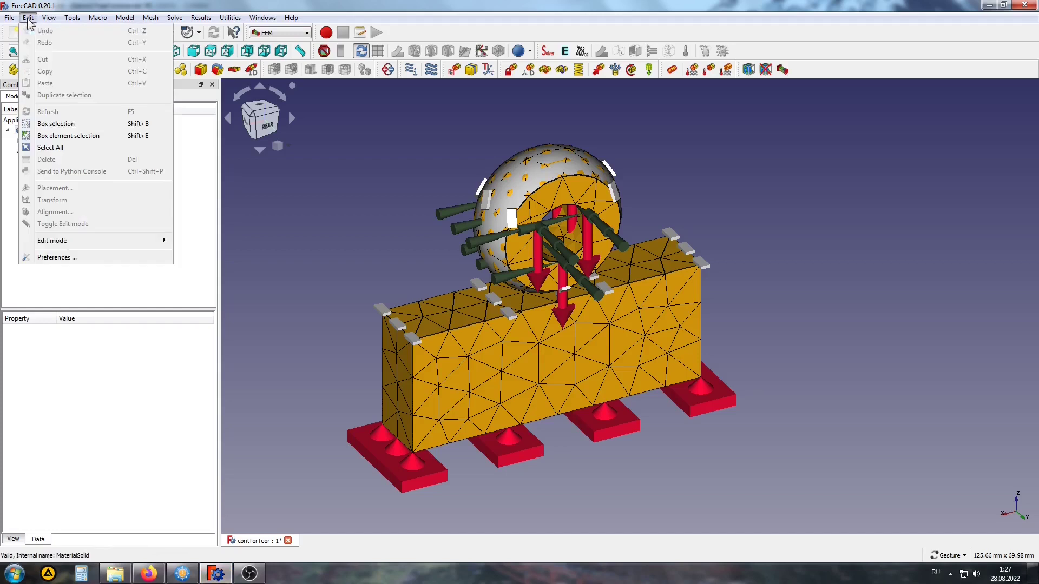
click(53, 259)
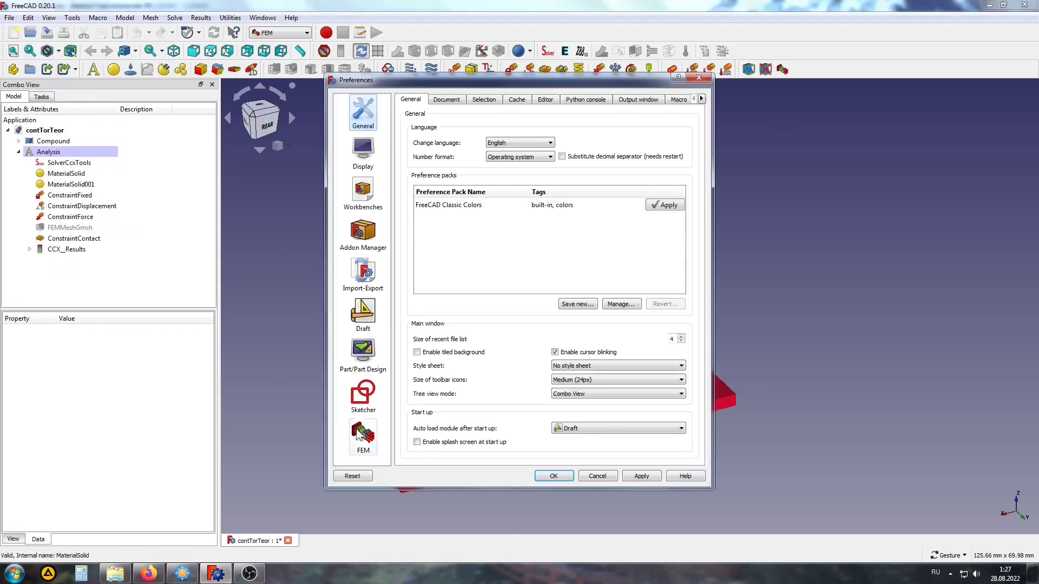
click(362, 435)
click(470, 99)
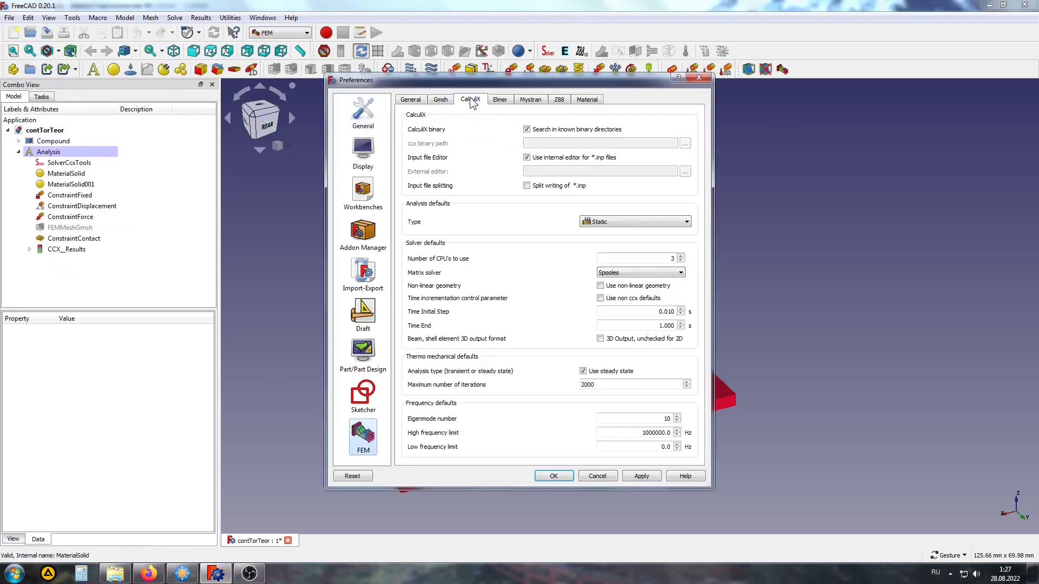
click(527, 130)
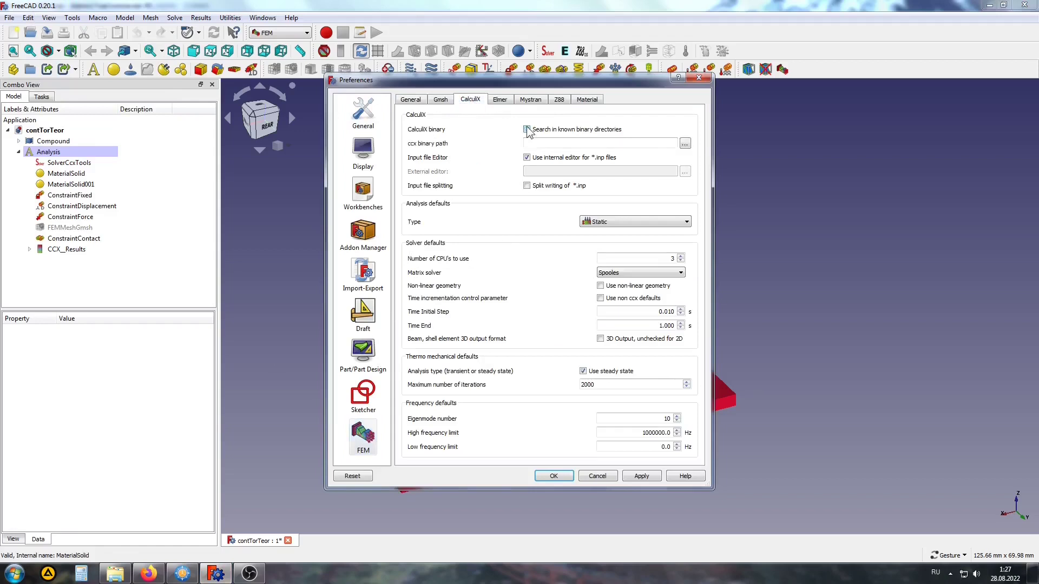
Step: Set the ccx binary path to C:/Program Files/FreeCAD 0.20/bin/ccx_220st.exe and apply it
click(684, 144)
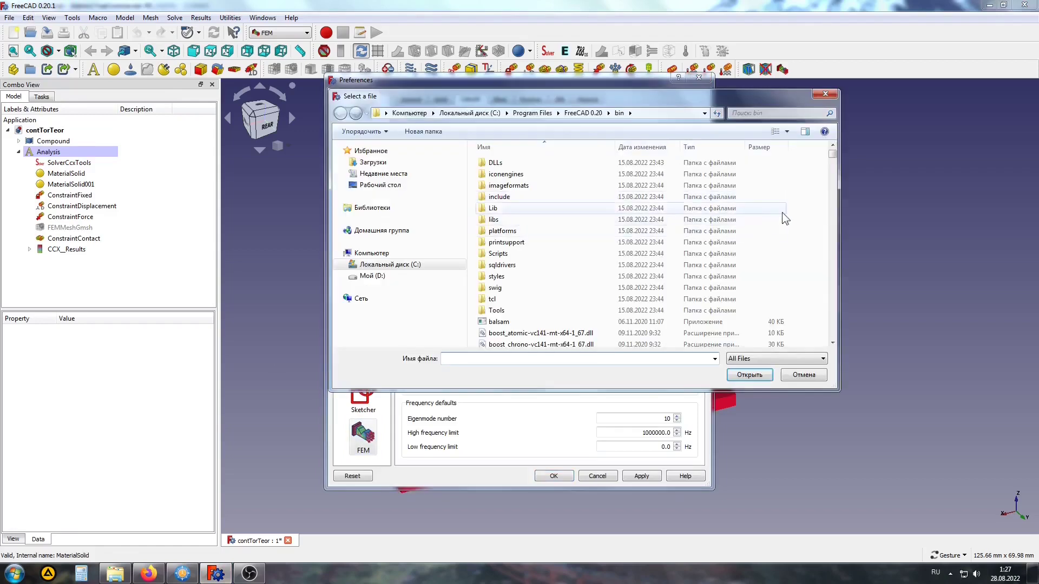
drag(833, 156, 834, 186)
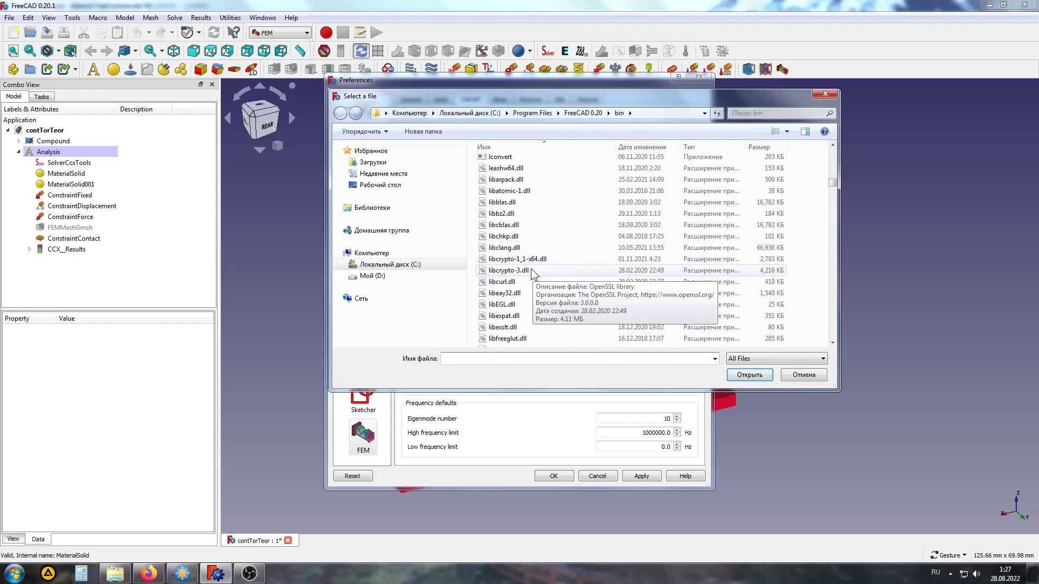
click(525, 258)
scroll(524, 259, up, 5)
scroll(525, 258, up, 5)
scroll(525, 258, up, 5)
scroll(524, 258, up, 3)
click(538, 263)
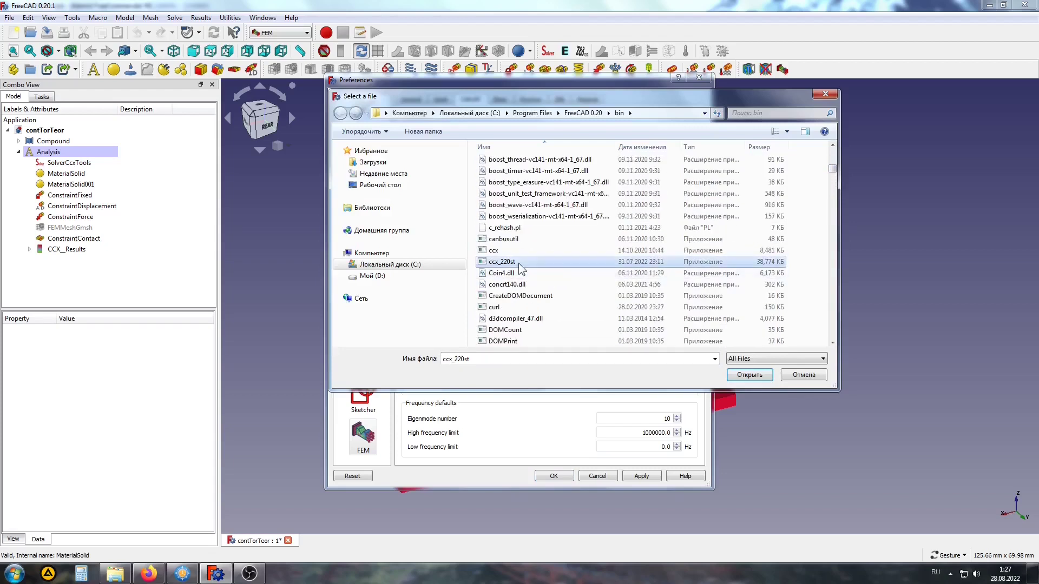
click(754, 375)
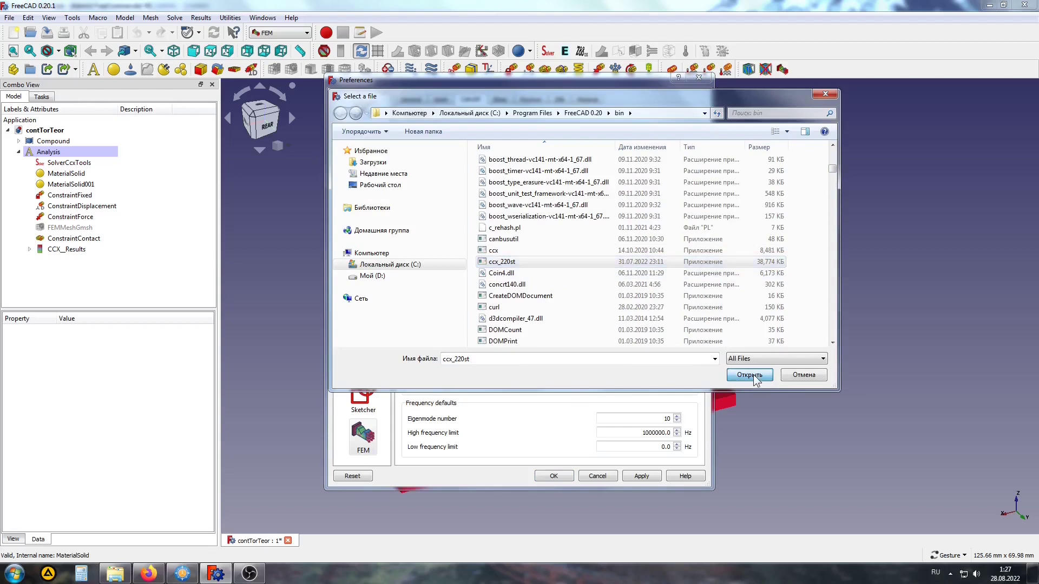
click(753, 374)
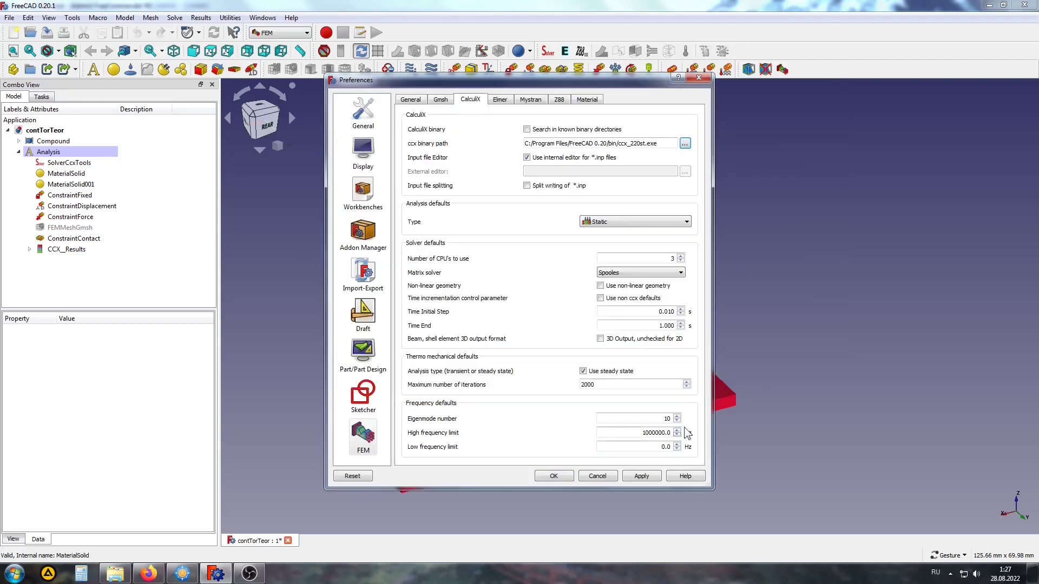
click(640, 477)
click(553, 477)
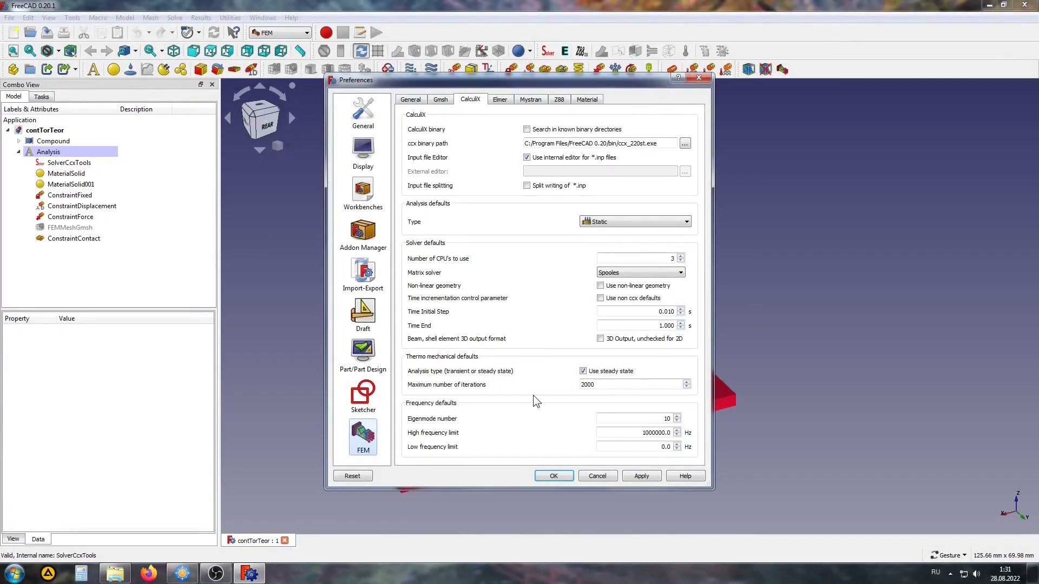
Step: Close preferences, then write the .inp file and run CalculiX from SolverCcxTools to produce CCX_Results
click(598, 477)
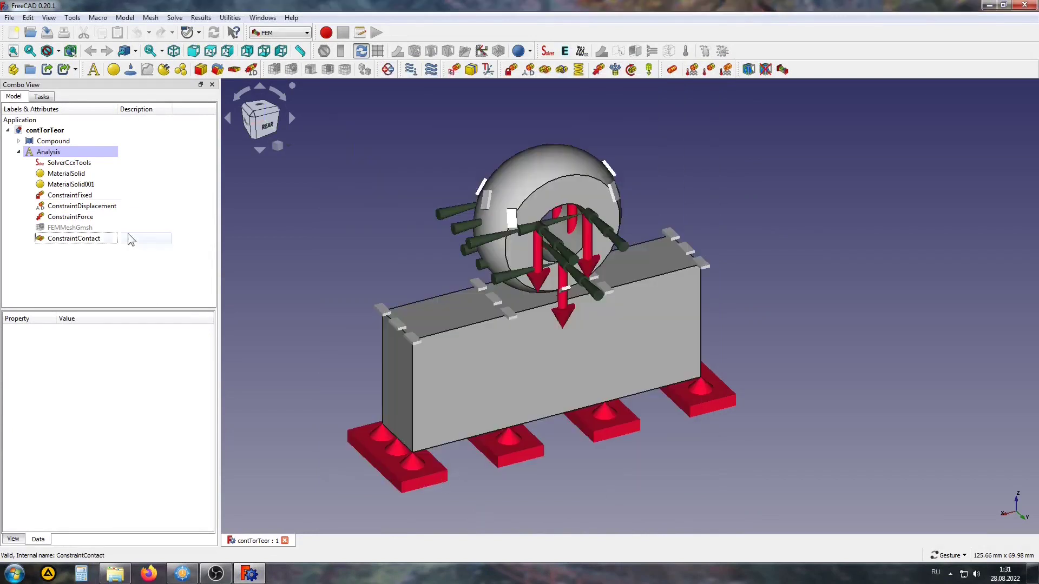
click(65, 164)
double_click(65, 165)
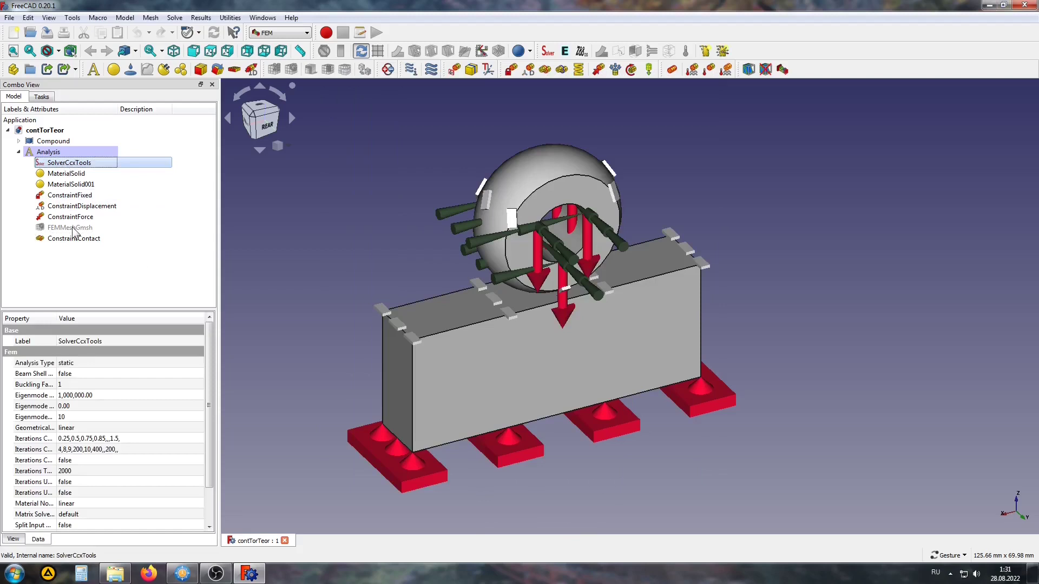
click(62, 246)
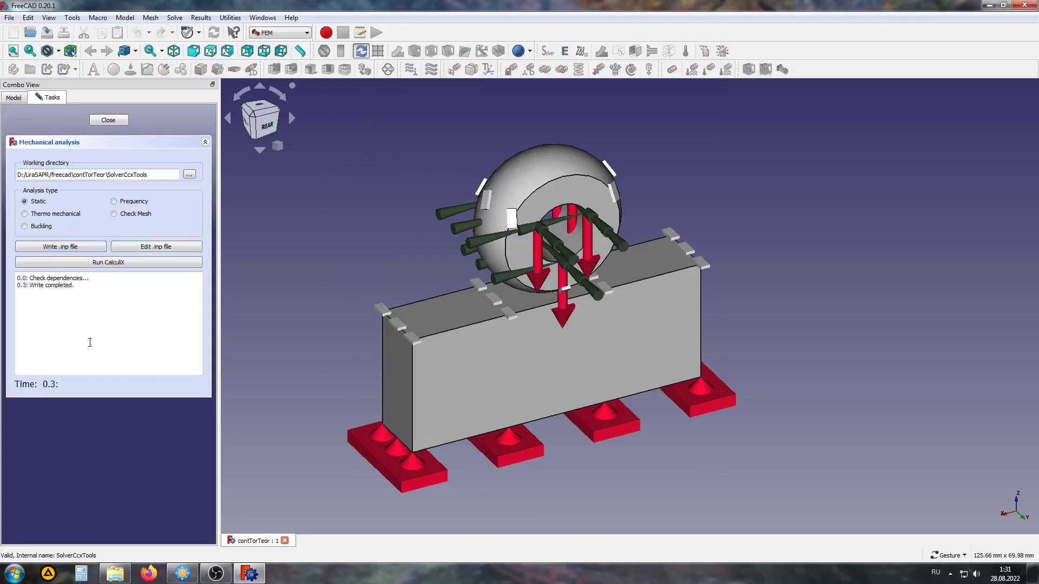
click(103, 264)
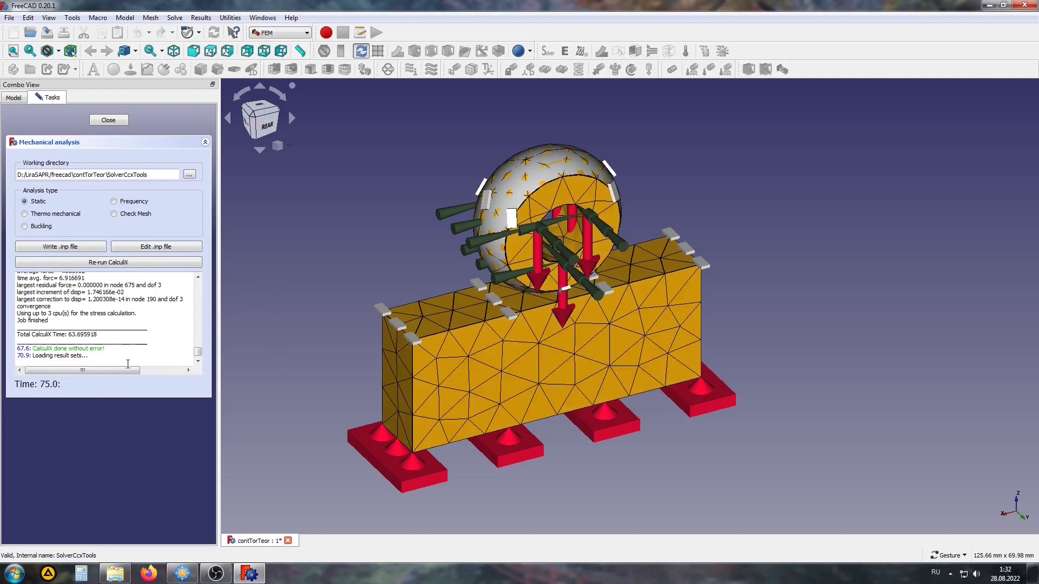
click(112, 124)
Step: Show Z displacement with deformation factor 8.3 and hide the original Compound geometry
double_click(76, 250)
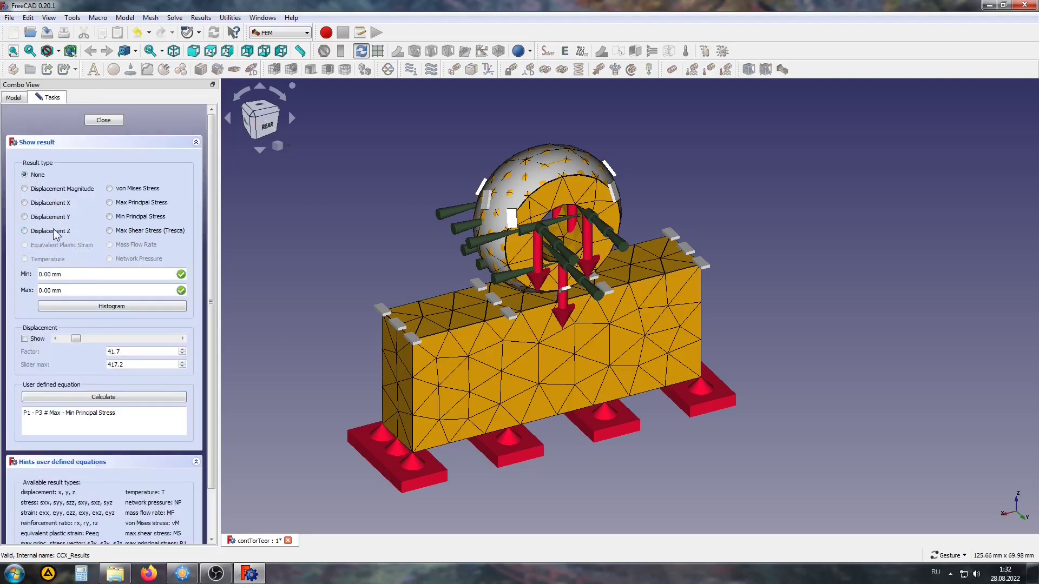
click(53, 230)
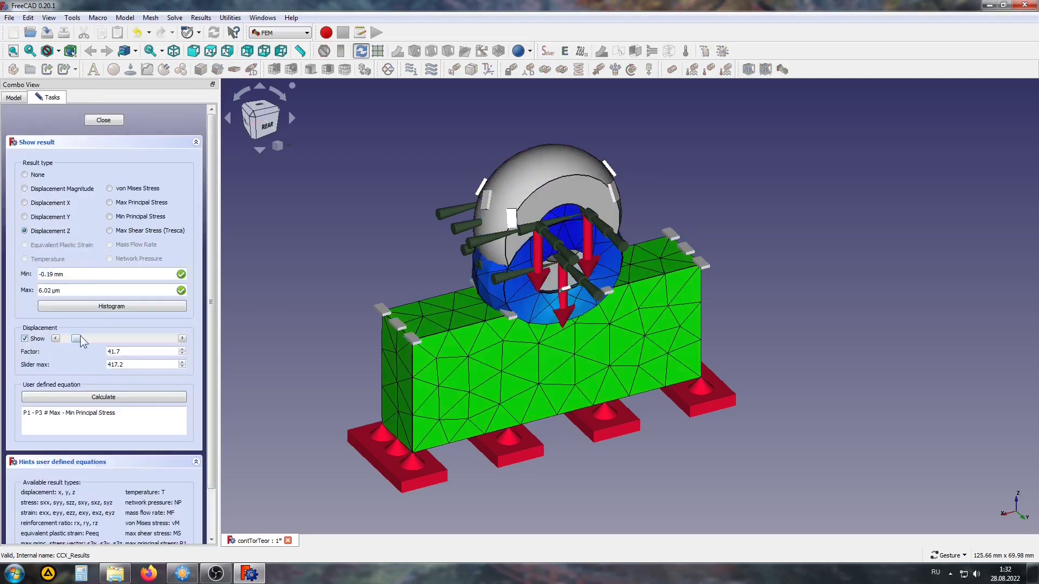
drag(79, 338, 68, 339)
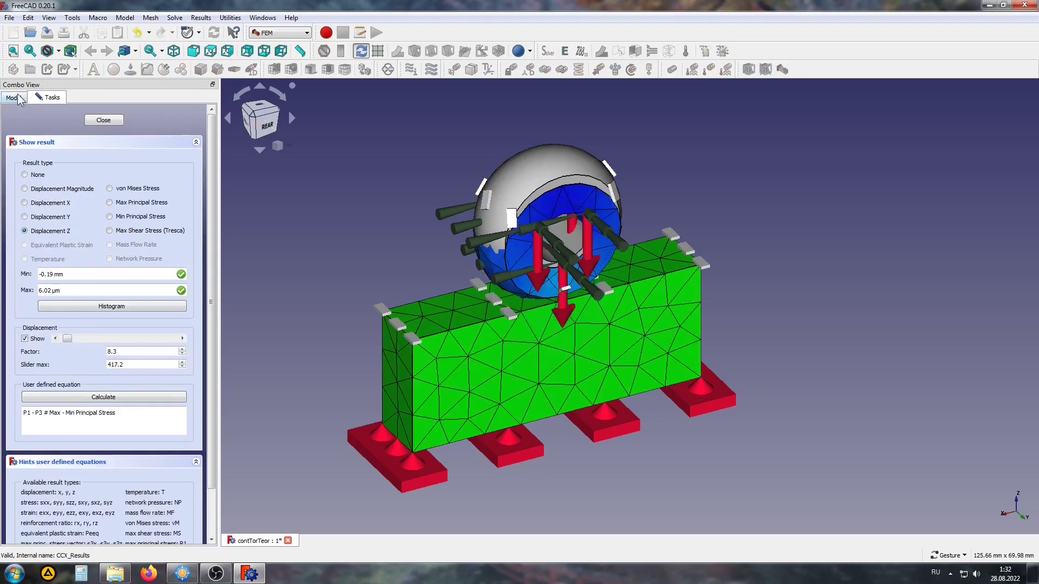
click(13, 98)
click(50, 143)
key(space)
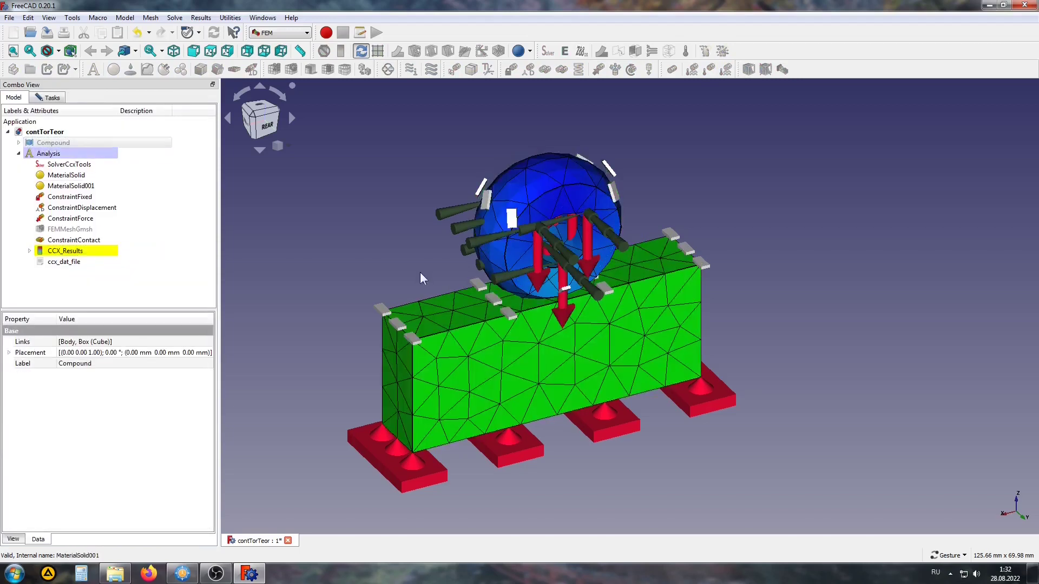
Step: Raise the deformation factor to 33.4 and display Max Principal Stress on the mesh
drag(419, 271, 422, 249)
click(53, 98)
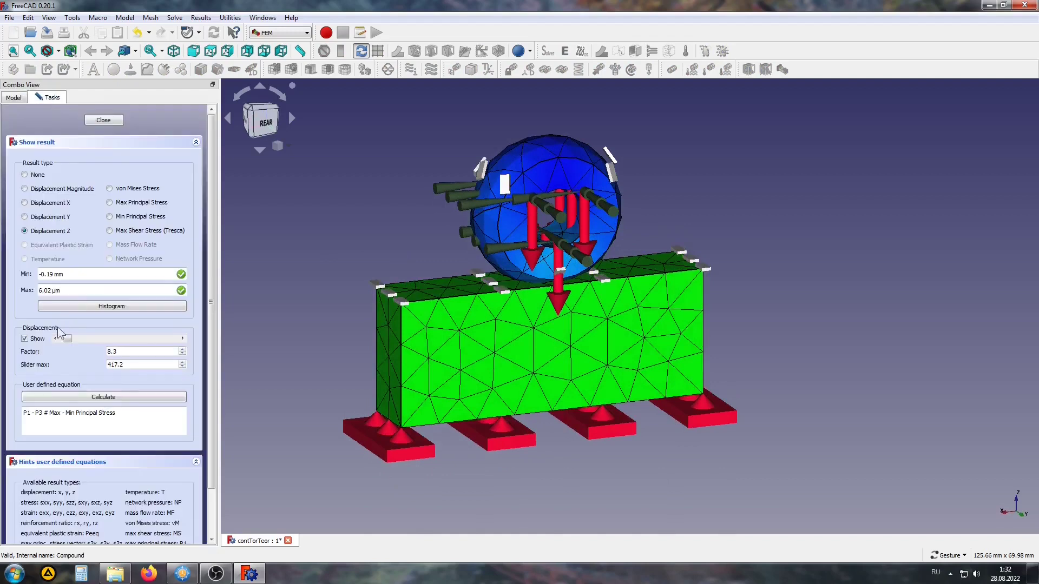
drag(65, 339, 74, 339)
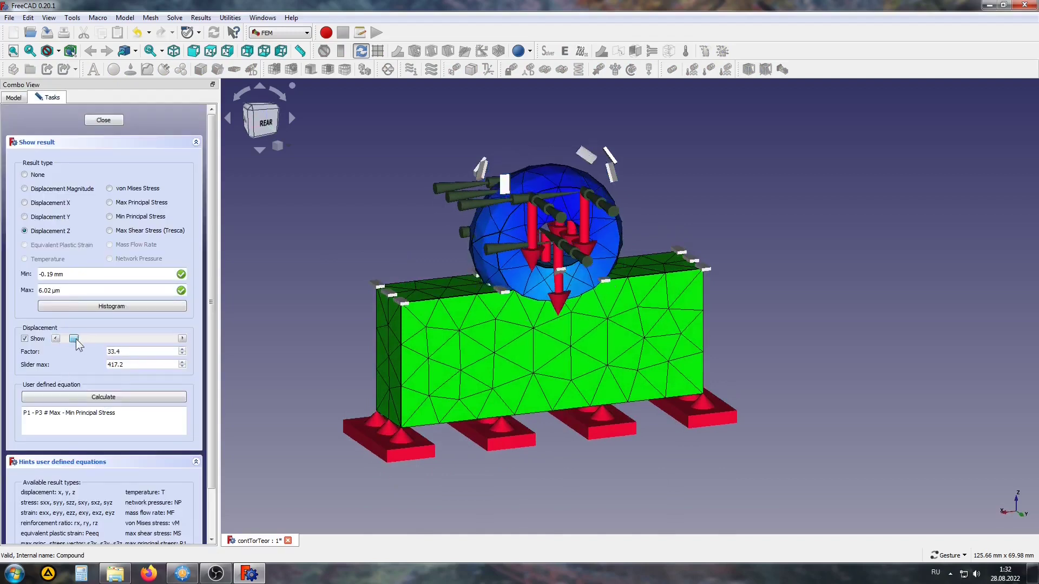
click(109, 203)
drag(428, 347, 331, 299)
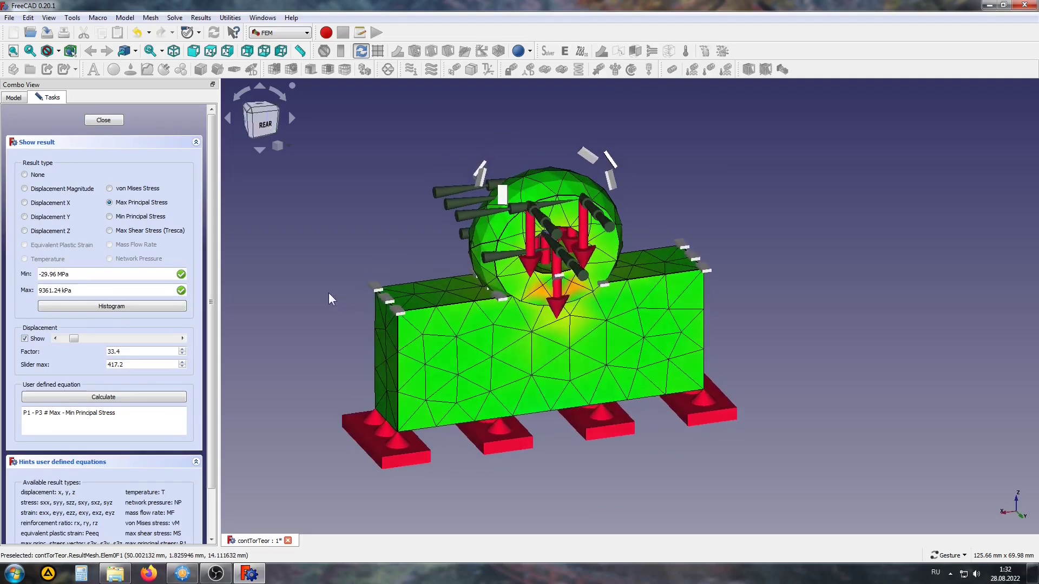